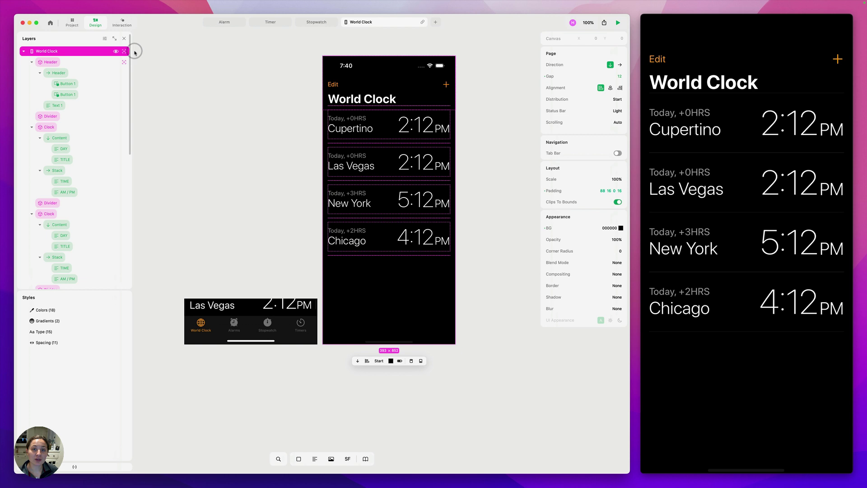
Turn on the World Clock page's tab bar and set both icons of its first item to the globe symbol.
{"action": "left_click", "coordinate": [576, 94]}
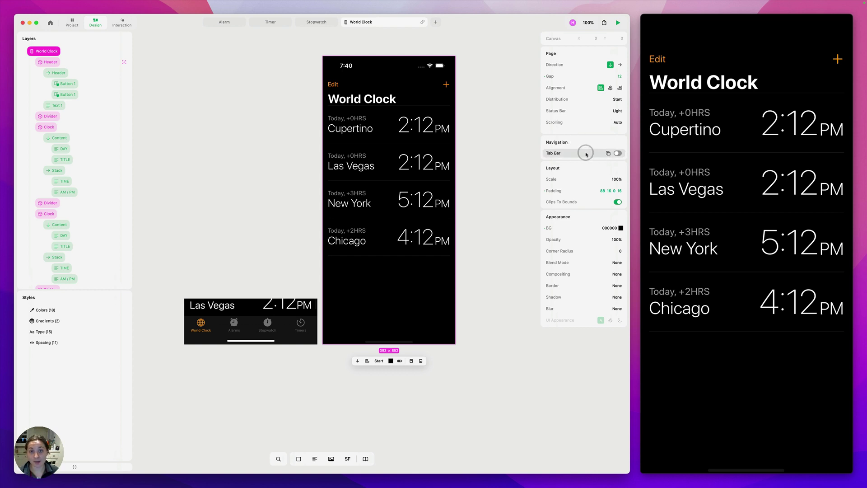
{"action": "left_click", "coordinate": [619, 153]}
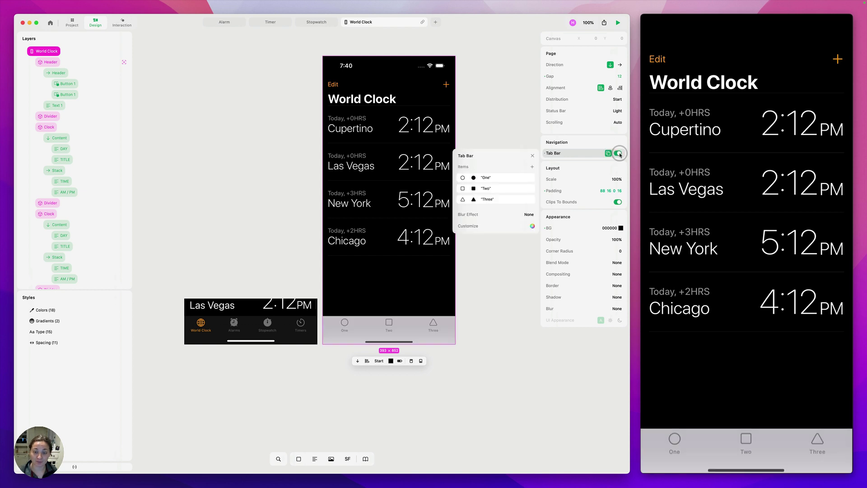
{"action": "left_click", "coordinate": [463, 179]}
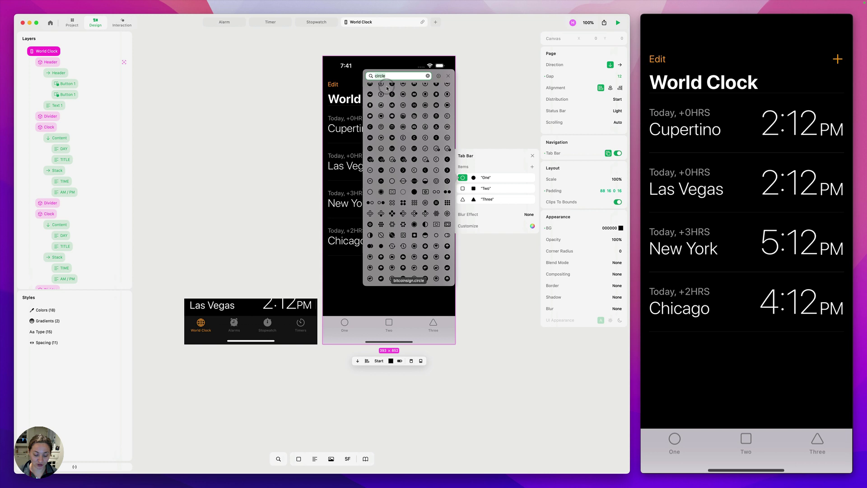
{"action": "type", "text": "glob"}
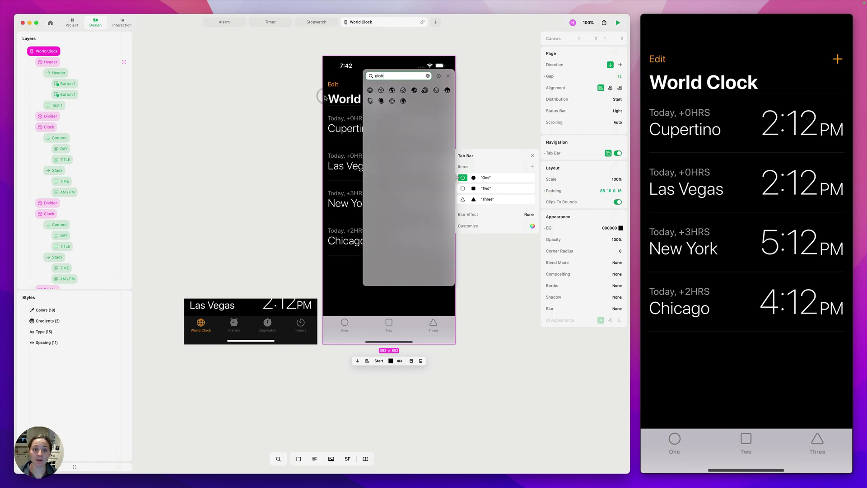
{"action": "left_click", "coordinate": [370, 90]}
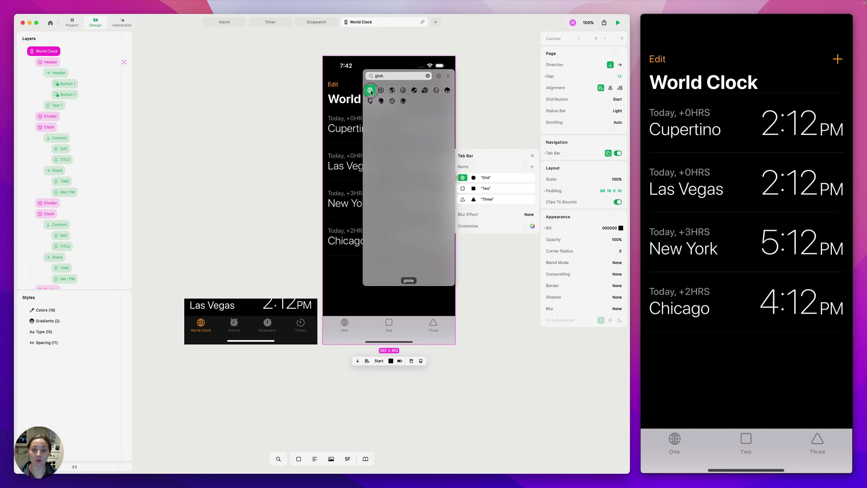
{"action": "left_click", "coordinate": [475, 178]}
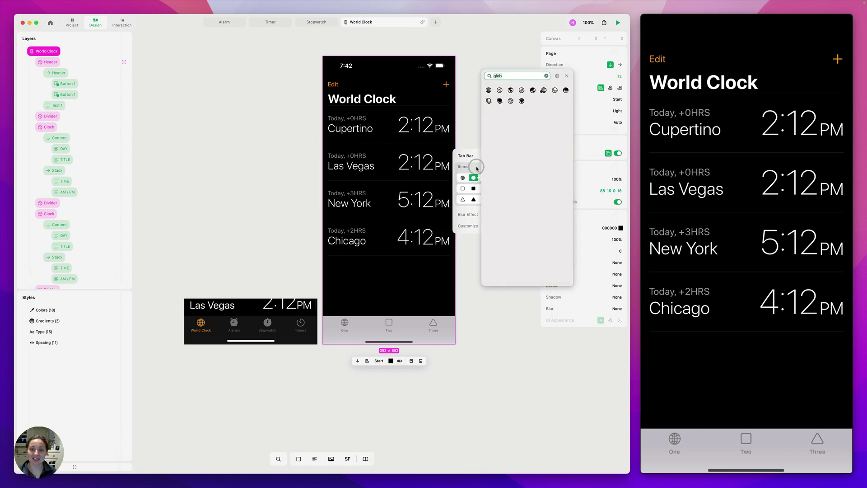
{"action": "left_click", "coordinate": [488, 91]}
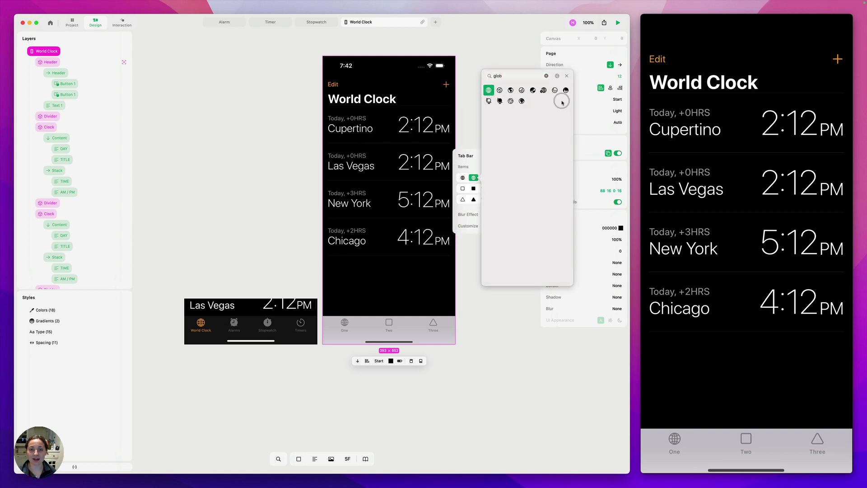
{"action": "left_click", "coordinate": [567, 76]}
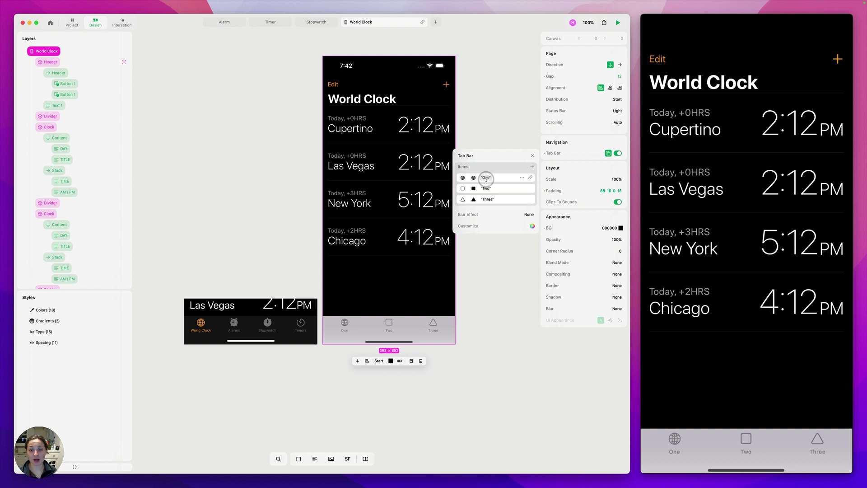
Rename the first tab bar item "World Clock".
{"action": "left_click", "coordinate": [486, 178]}
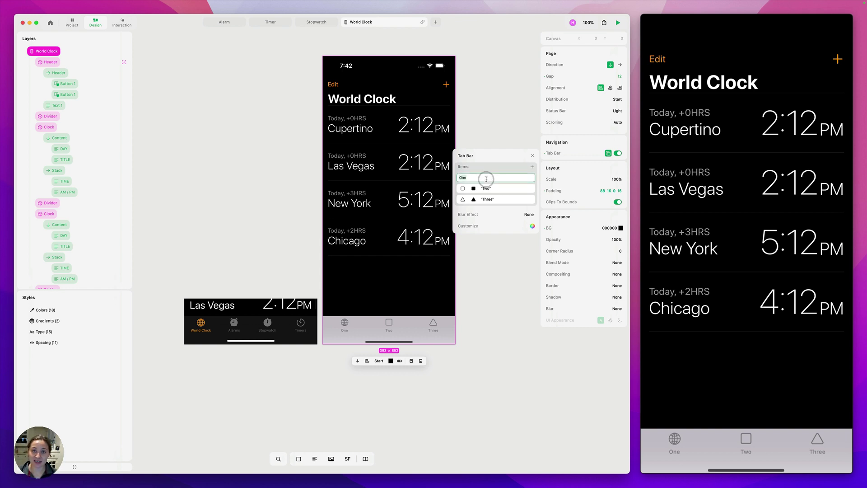
{"action": "type", "text": "Wor"}
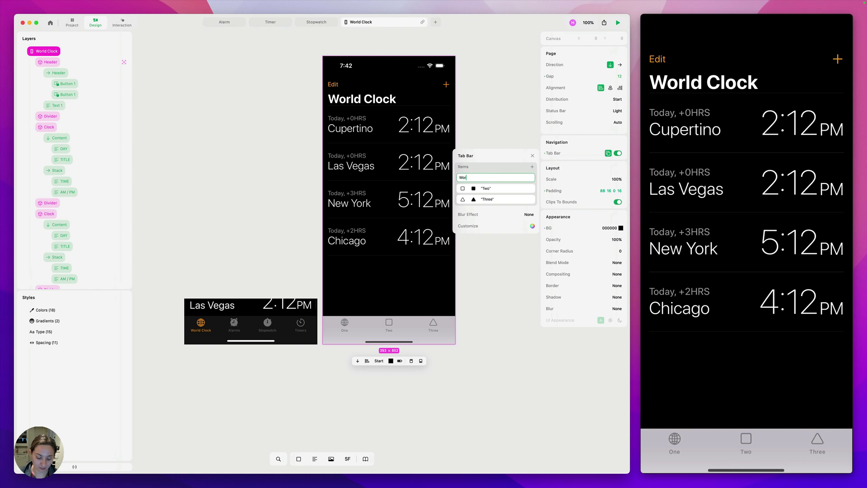
{"action": "type", "text": "ld Clock"}
{"action": "key", "text": "Return"}
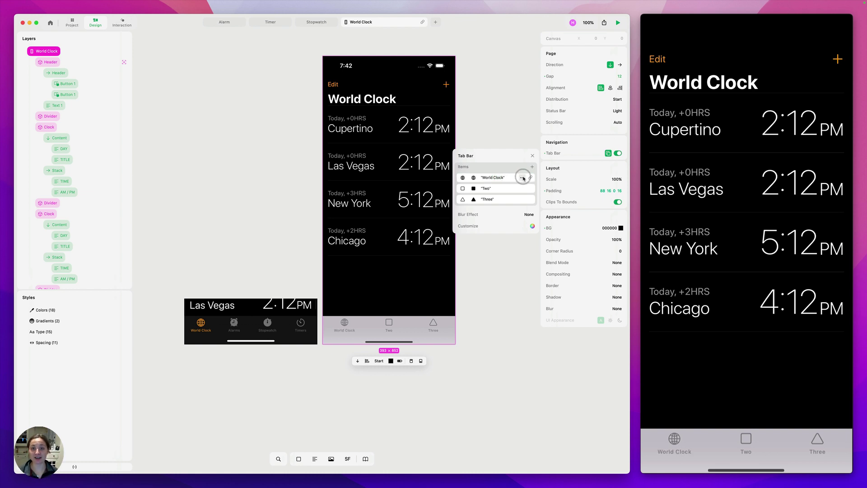
Add a badge reading 1 to the World Clock tab item.
{"action": "left_click", "coordinate": [523, 178]}
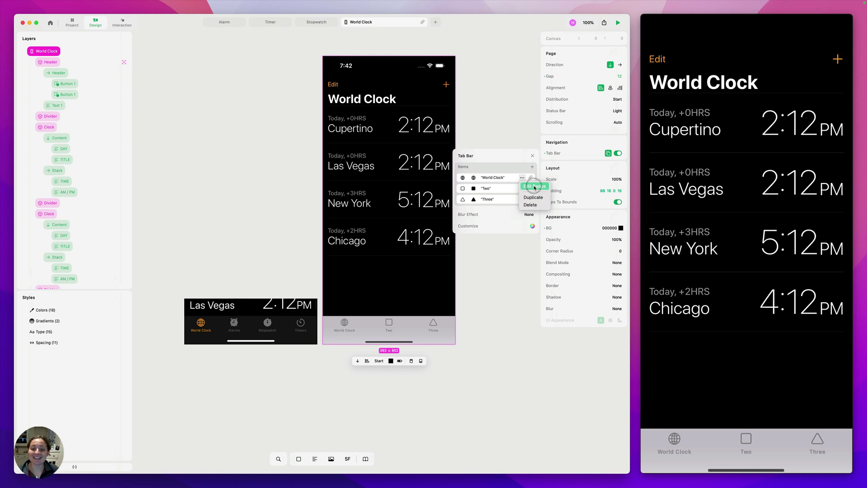
{"action": "left_click", "coordinate": [534, 187]}
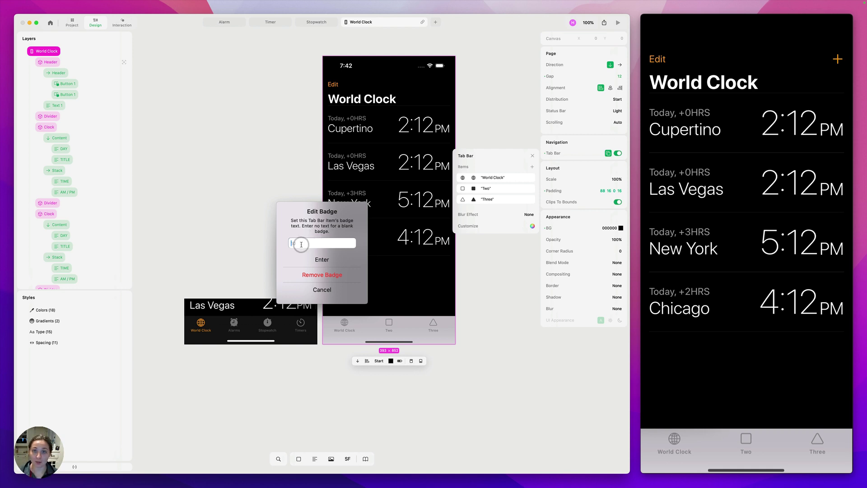
{"action": "type", "text": "1"}
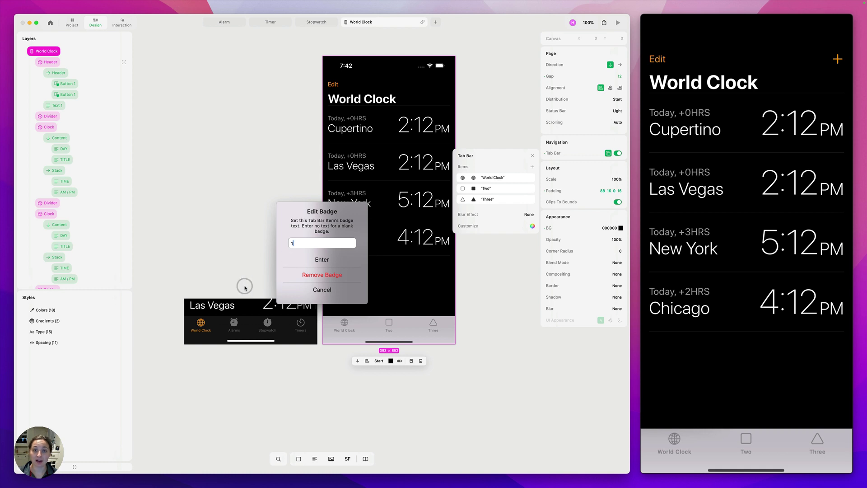
{"action": "left_click", "coordinate": [325, 291]}
{"action": "left_click", "coordinate": [322, 259]}
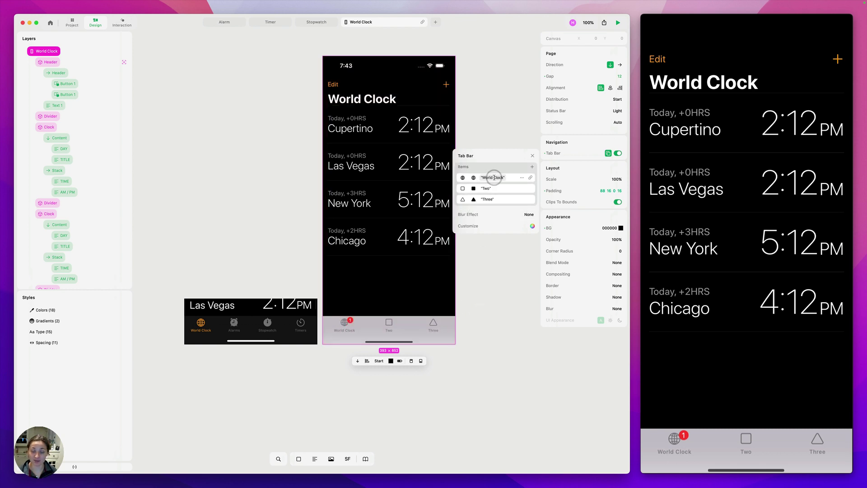
Remove the badge from the World Clock tab item.
{"action": "left_click", "coordinate": [521, 179]}
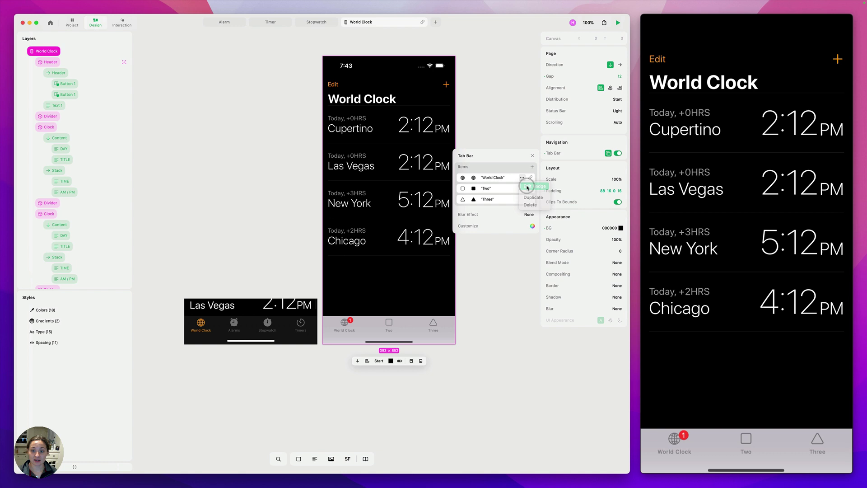
{"action": "left_click", "coordinate": [548, 204]}
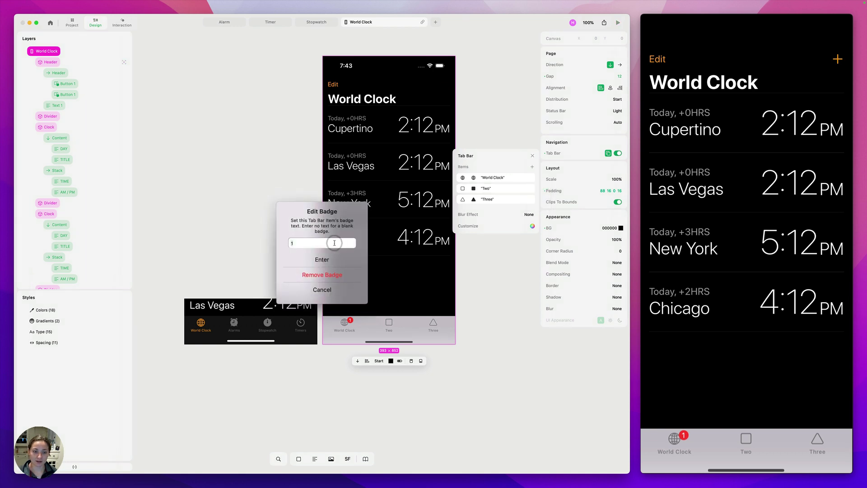
{"action": "left_click", "coordinate": [324, 261]}
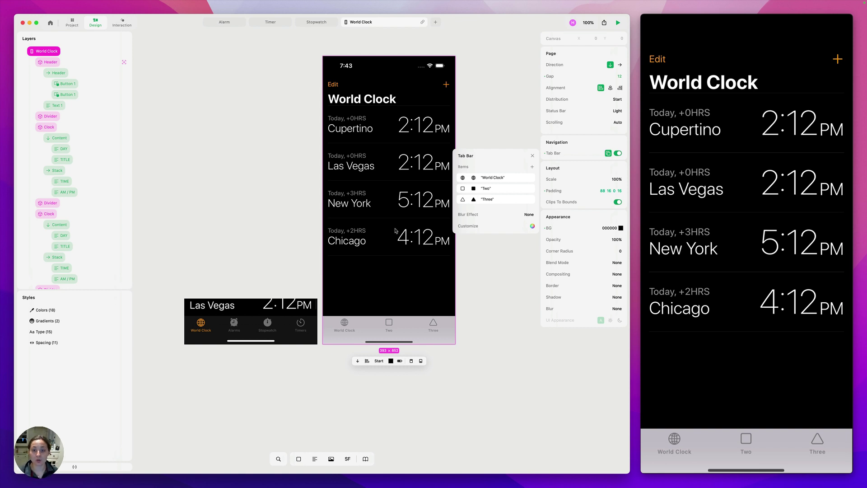
Link the World Clock tab item to the World Clock page and add a fourth item to the tab bar.
{"action": "mouse_move", "coordinate": [519, 188]}
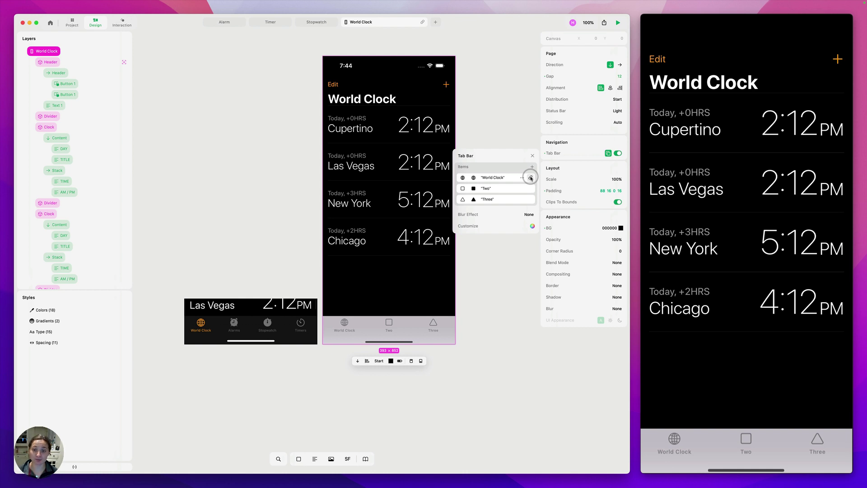
{"action": "left_click", "coordinate": [531, 178]}
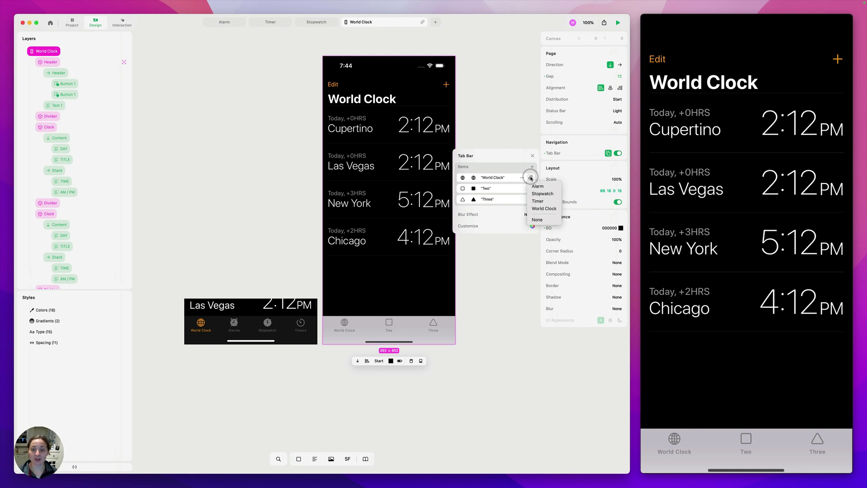
{"action": "left_click", "coordinate": [541, 209]}
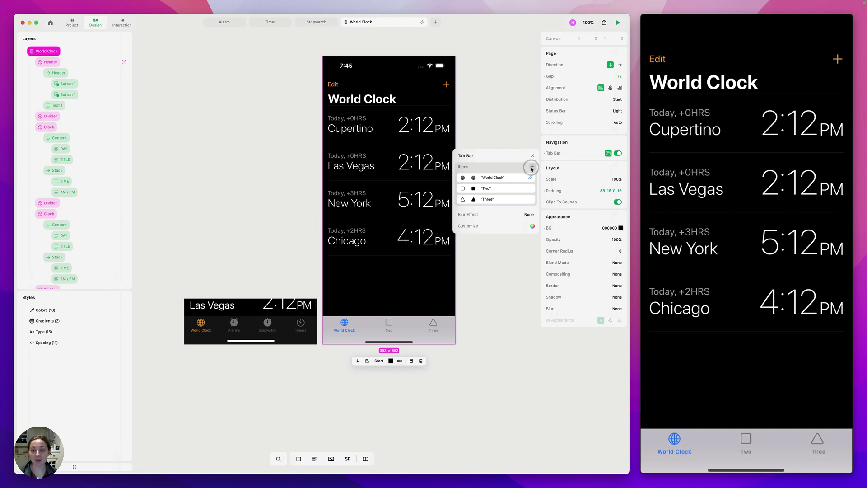
{"action": "left_click", "coordinate": [533, 167]}
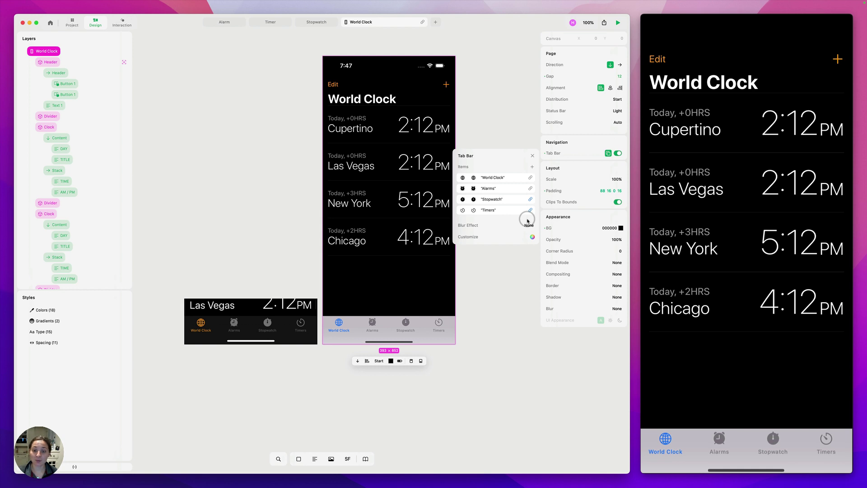
Try the Thin (System) and Prominent blur effects on the tab bar and settle on Dark.
{"action": "left_click", "coordinate": [530, 226]}
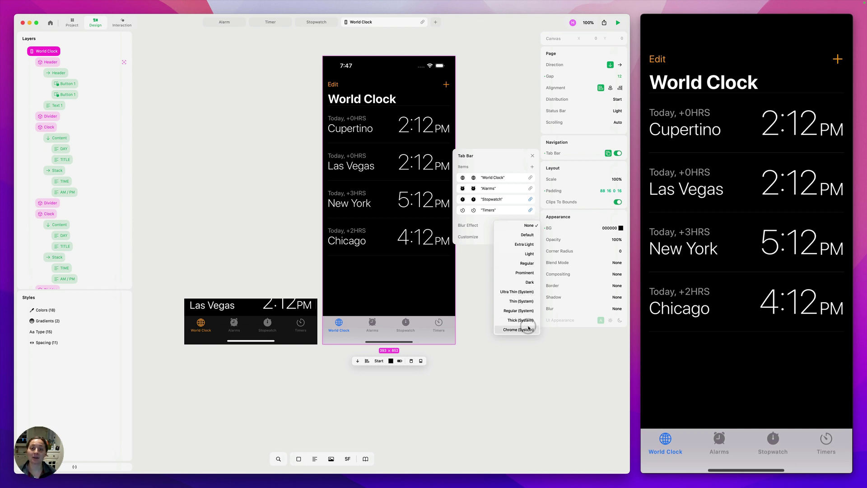
{"action": "left_click", "coordinate": [525, 301]}
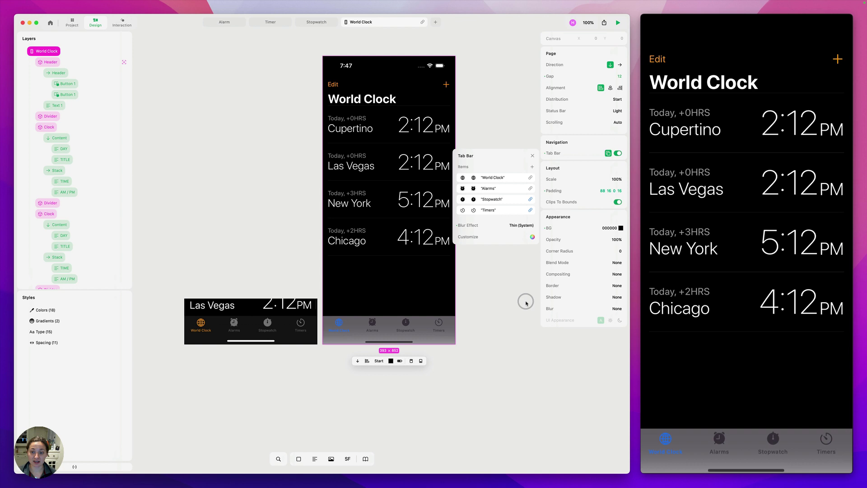
{"action": "left_click", "coordinate": [522, 226]}
{"action": "left_click", "coordinate": [528, 200]}
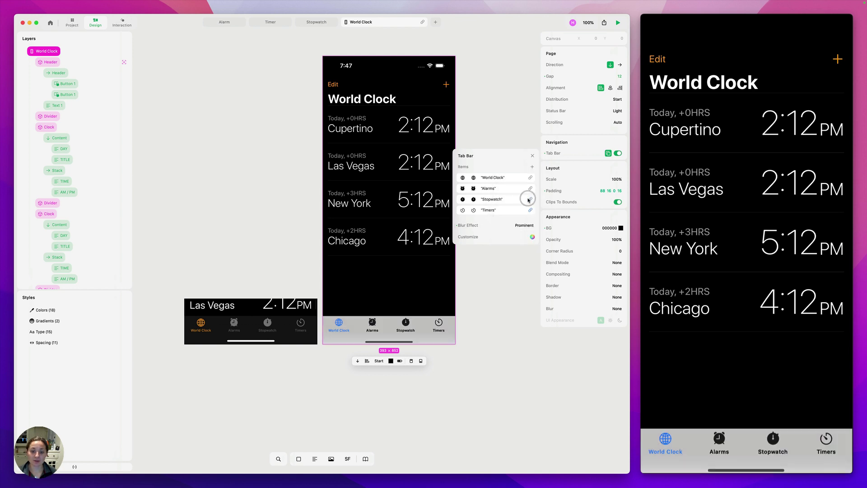
{"action": "mouse_move", "coordinate": [504, 225]}
{"action": "left_mouse_down"}
{"action": "mouse_move", "coordinate": [465, 226]}
{"action": "mouse_move", "coordinate": [518, 227]}
{"action": "mouse_move", "coordinate": [499, 226]}
{"action": "left_mouse_up"}
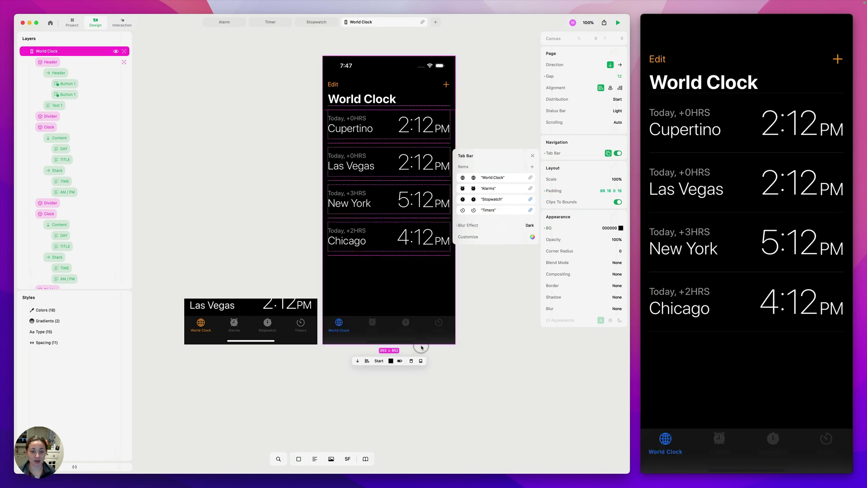
Customize the tab bar colors with Orange for the selected item and Gray for unselected items.
{"action": "left_click", "coordinate": [532, 238]}
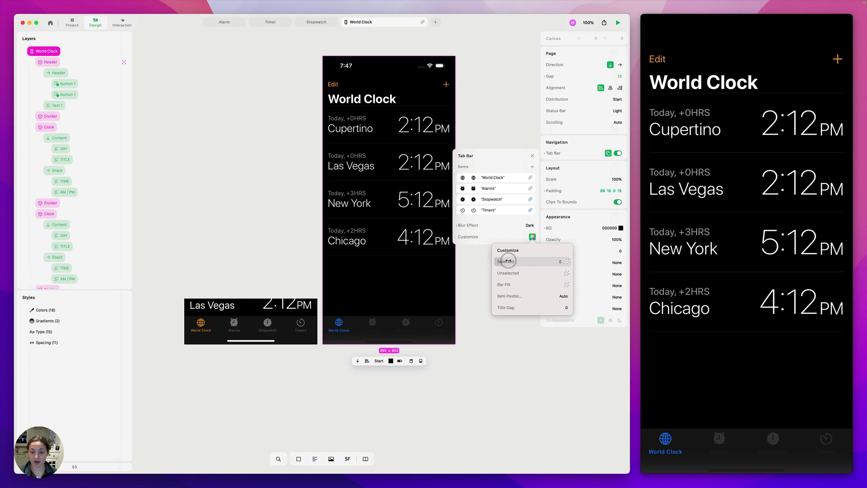
{"action": "left_click_drag", "start_coordinate": [501, 262], "coordinate": [541, 262]}
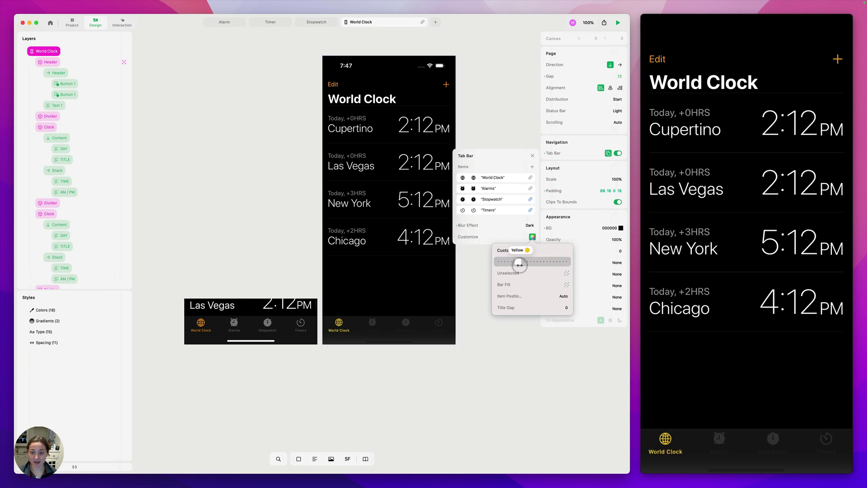
{"action": "left_click_drag", "start_coordinate": [520, 264], "coordinate": [557, 277]}
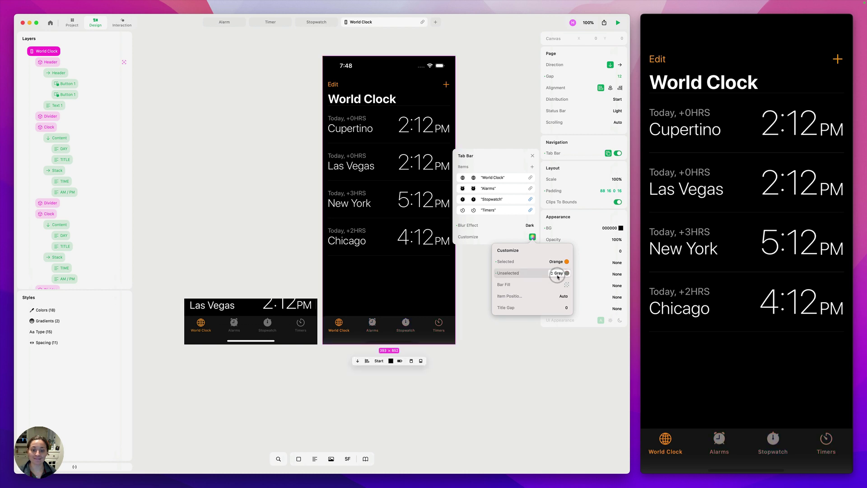
Try out the tab bar's bar fill, Centered item position and title gap options.
{"action": "mouse_move", "coordinate": [501, 285]}
{"action": "left_mouse_down"}
{"action": "mouse_move", "coordinate": [528, 284]}
{"action": "mouse_move", "coordinate": [492, 284]}
{"action": "left_mouse_up"}
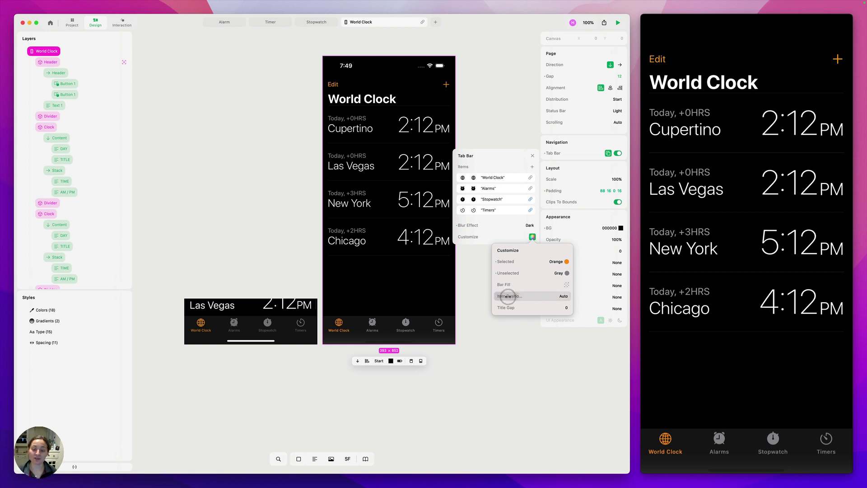
{"action": "left_click_drag", "start_coordinate": [509, 297], "coordinate": [543, 315]}
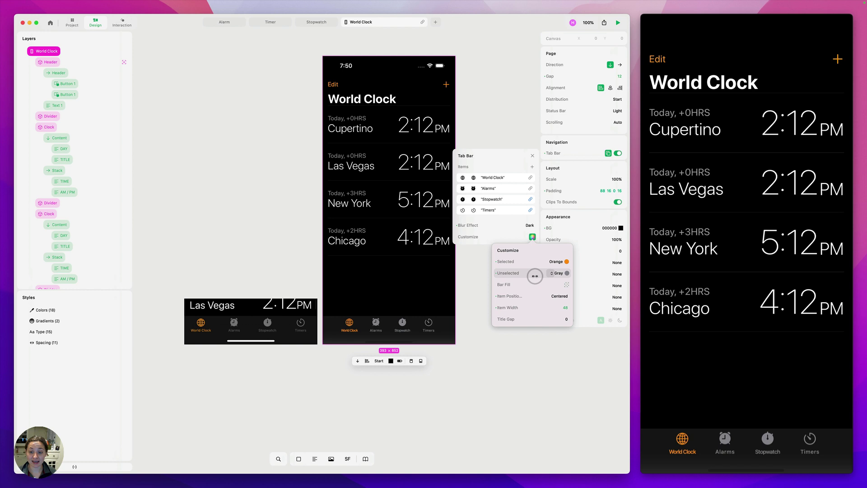
{"action": "mouse_move", "coordinate": [523, 318]}
{"action": "left_mouse_down"}
{"action": "mouse_move", "coordinate": [573, 319]}
{"action": "mouse_move", "coordinate": [468, 320]}
{"action": "mouse_move", "coordinate": [544, 319]}
{"action": "mouse_move", "coordinate": [521, 319]}
{"action": "left_mouse_up"}
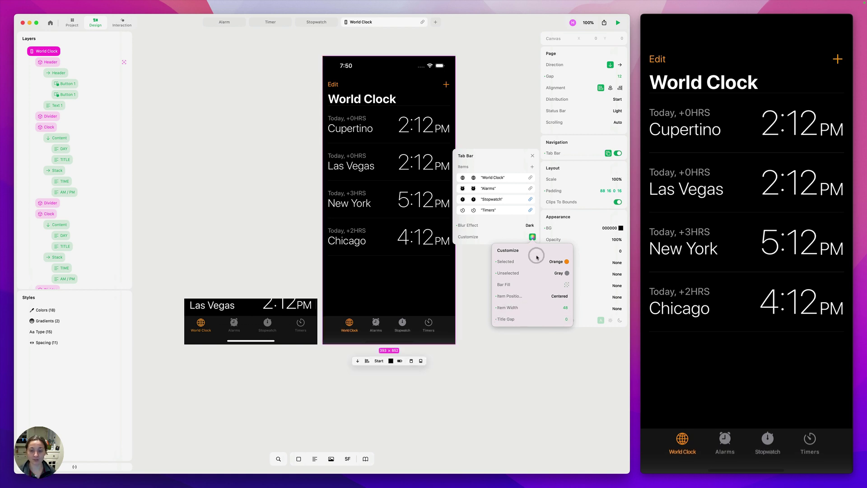
Return the tab bar's item position to Auto and close the tab bar settings.
{"action": "left_click", "coordinate": [556, 297]}
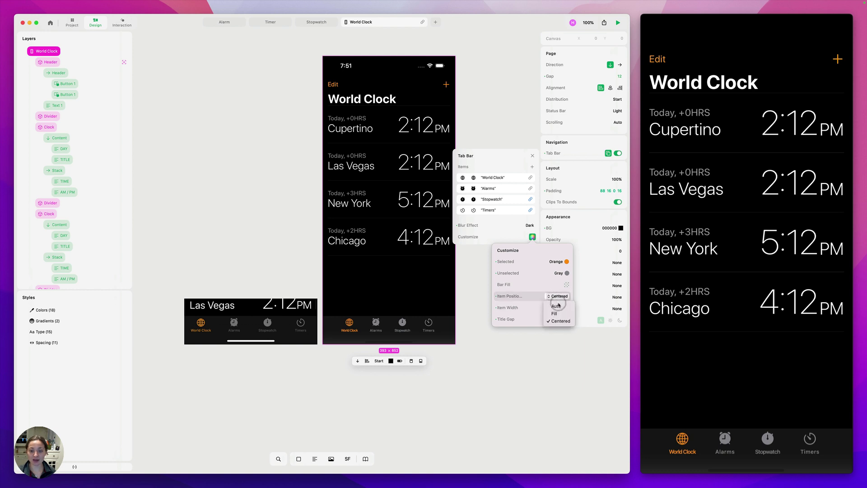
{"action": "left_click", "coordinate": [556, 306]}
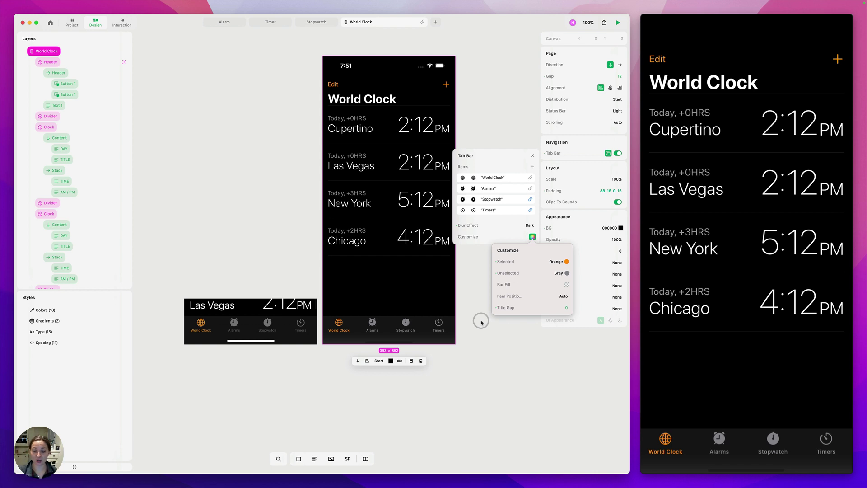
{"action": "left_click", "coordinate": [472, 291]}
{"action": "left_click", "coordinate": [533, 155]}
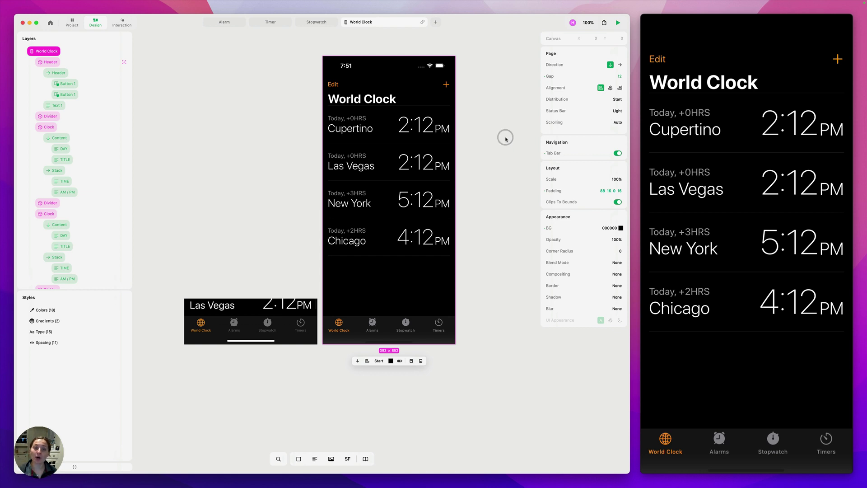
Enable the tab bar on the Stopwatch page and compare it with the one on the World Clock page.
{"action": "left_click", "coordinate": [314, 23]}
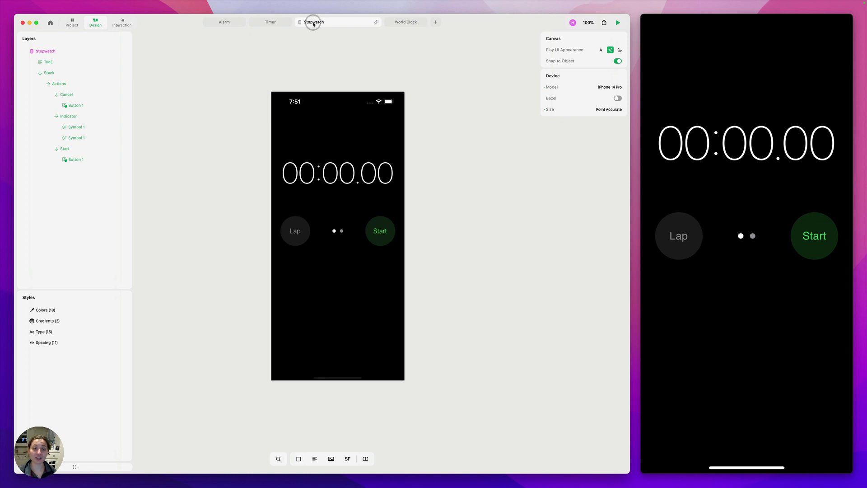
{"action": "left_click", "coordinate": [291, 100]}
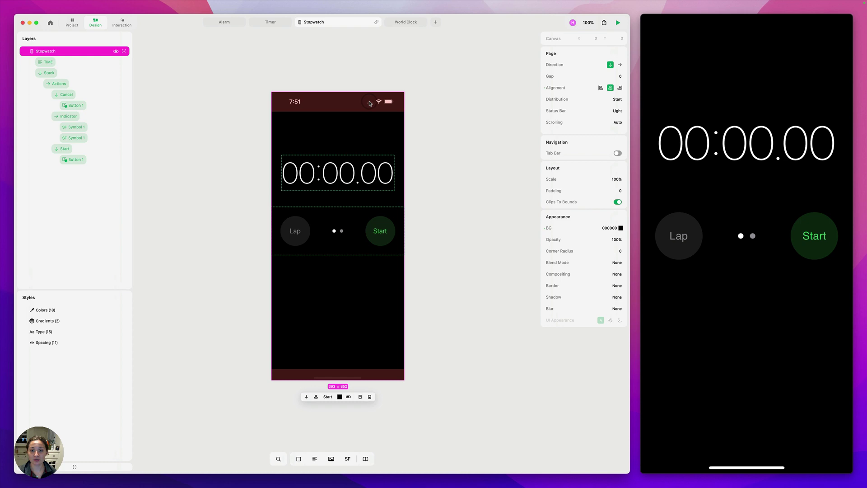
{"action": "left_click", "coordinate": [590, 143]}
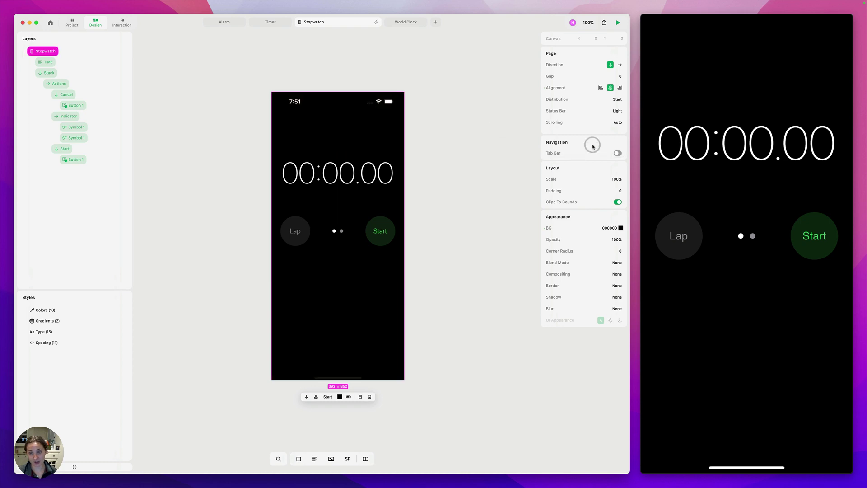
{"action": "left_click", "coordinate": [617, 154]}
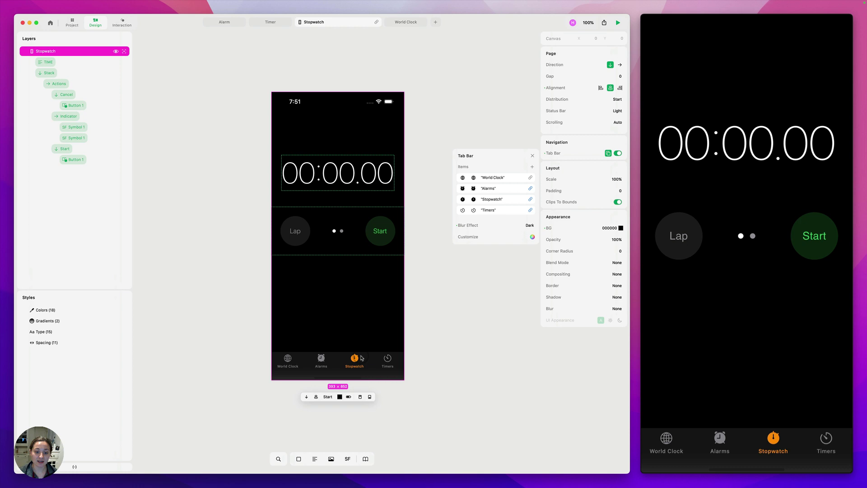
{"action": "left_click", "coordinate": [404, 24]}
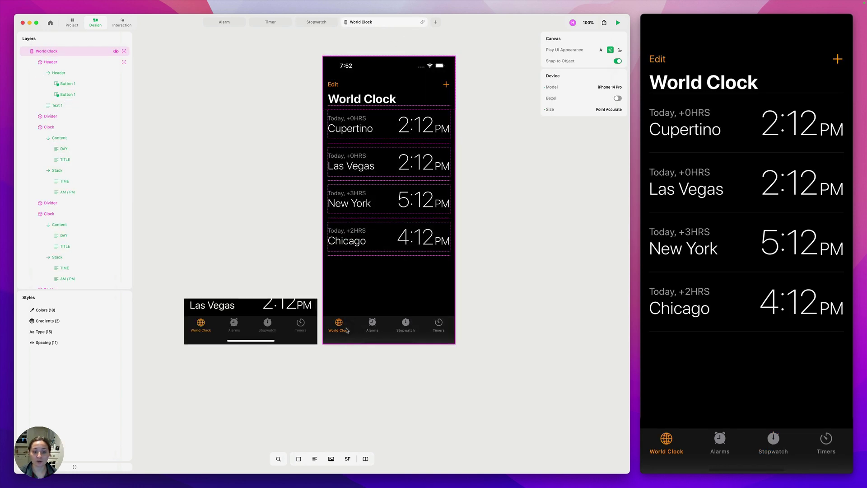
Open the Timer page, select the whole page and enable its tab bar.
{"action": "left_click", "coordinate": [270, 22]}
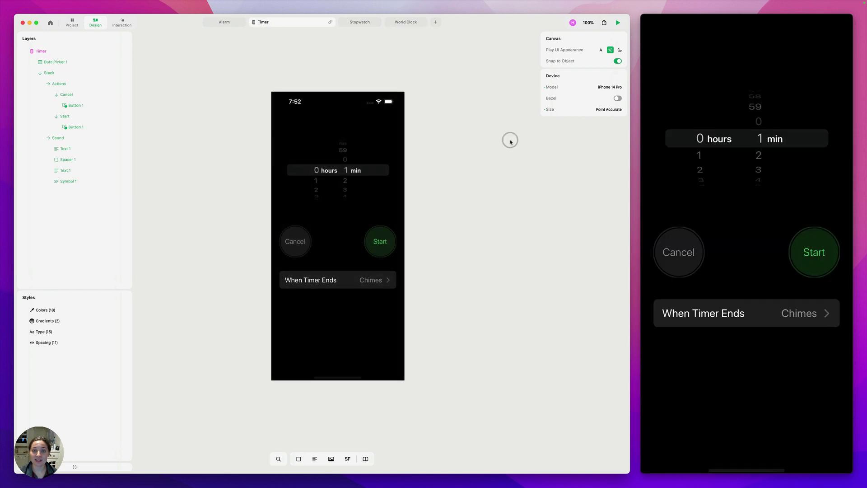
{"action": "left_click", "coordinate": [613, 122]}
{"action": "left_click", "coordinate": [425, 131]}
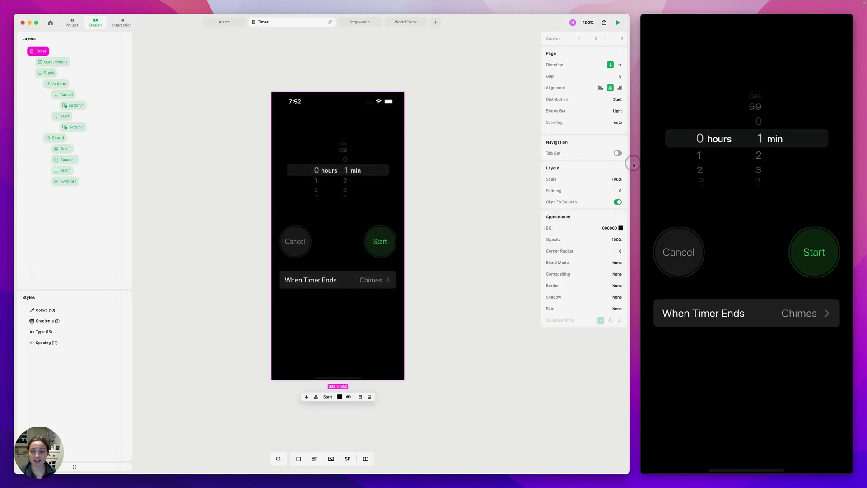
{"action": "left_click", "coordinate": [619, 153]}
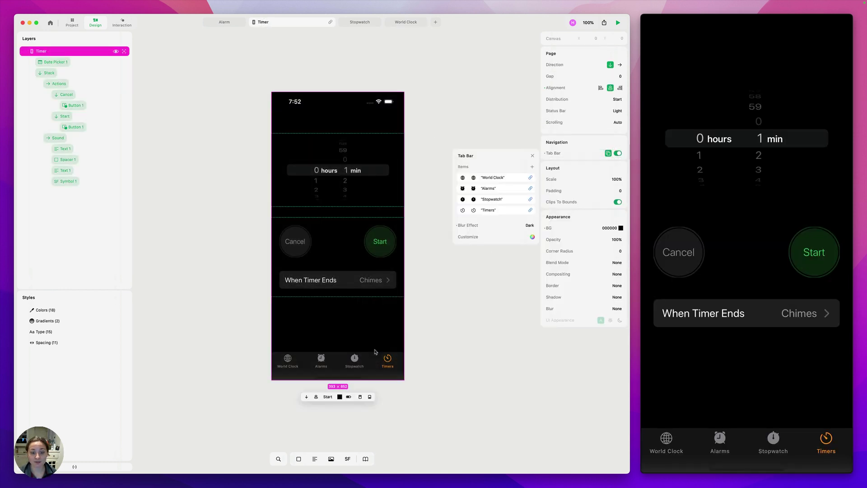
Enable the tab bar on the Alarm page, then close its settings and deselect the page.
{"action": "left_click", "coordinate": [225, 23]}
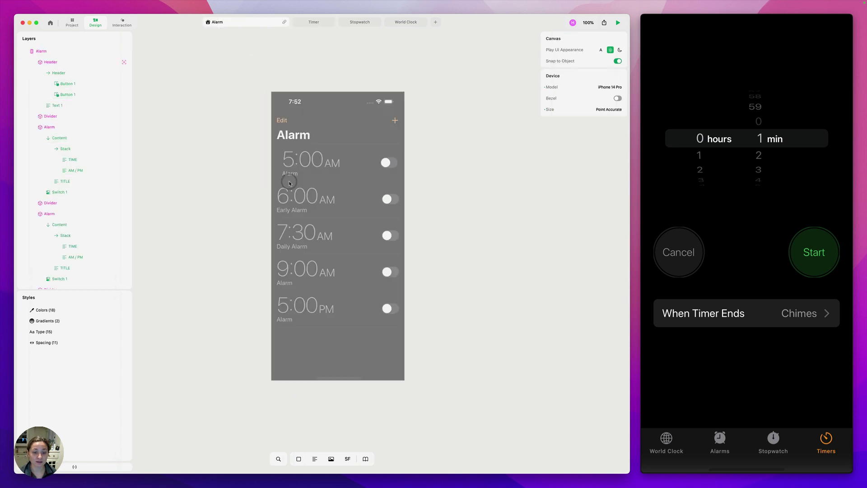
{"action": "left_click", "coordinate": [374, 338]}
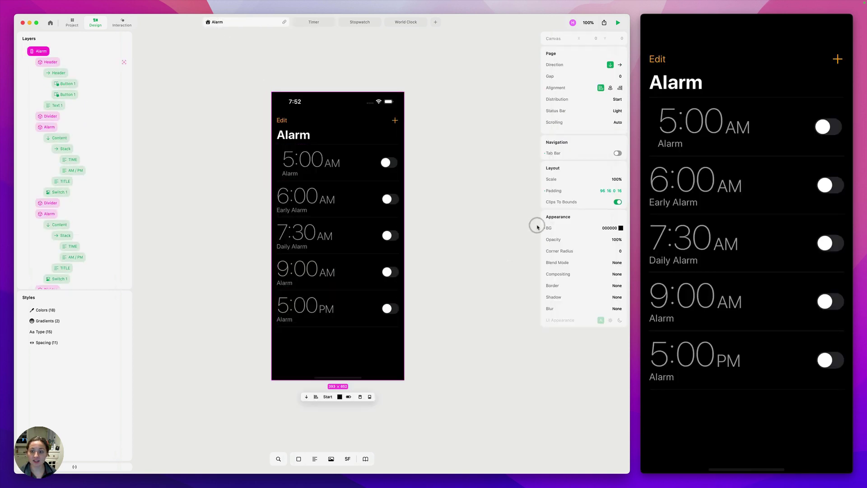
{"action": "left_click", "coordinate": [614, 154]}
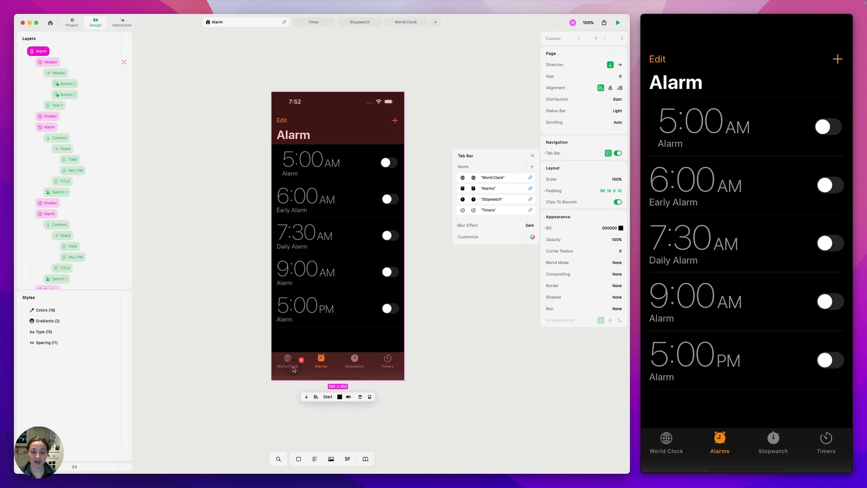
{"action": "left_click", "coordinate": [437, 369]}
{"action": "left_click", "coordinate": [249, 167]}
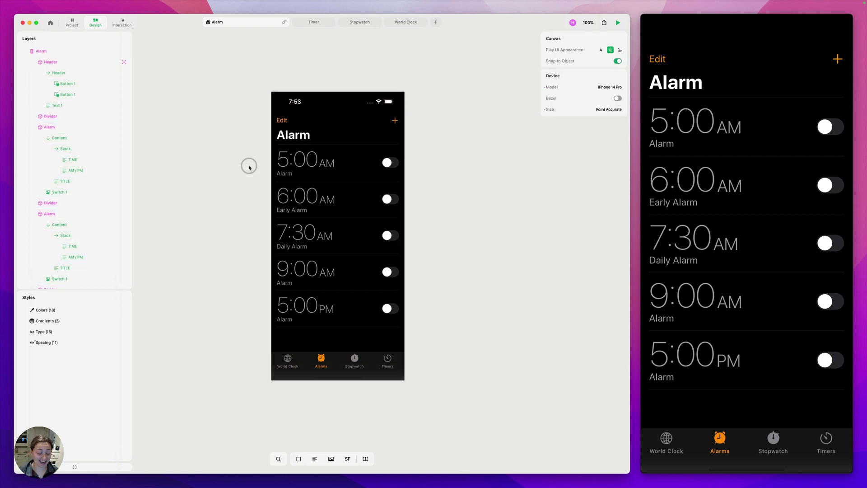